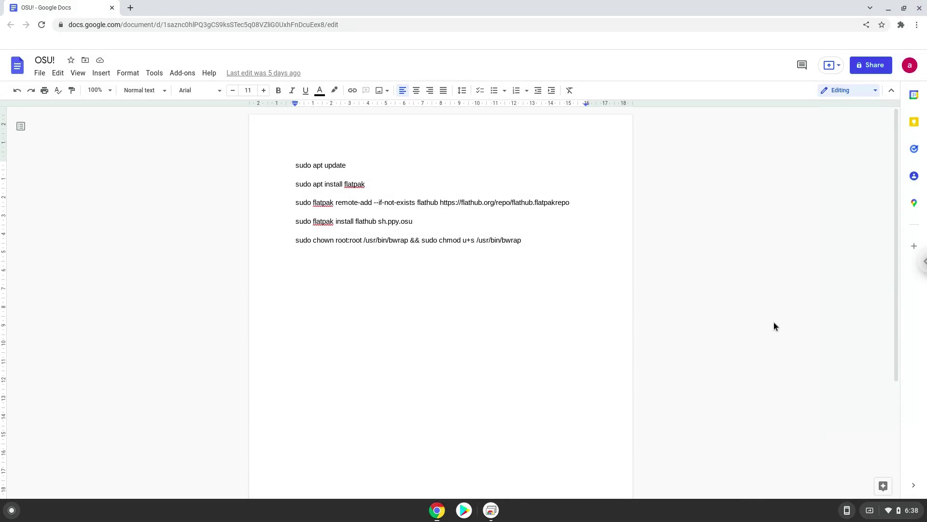
On the Settings Developers page, turn on the Linux development environment and advance its setup
{"action": "left_click", "coordinate": [882, 518]}
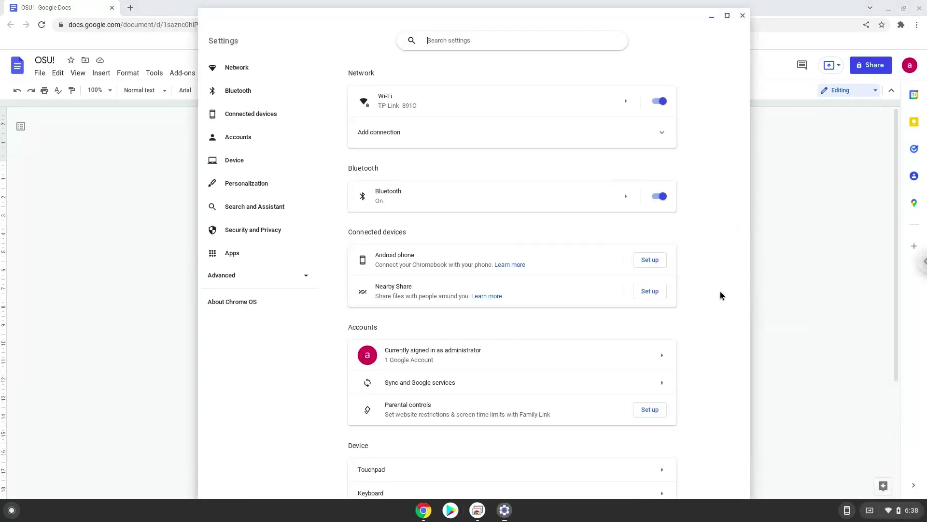
{"action": "left_click", "coordinate": [243, 277]}
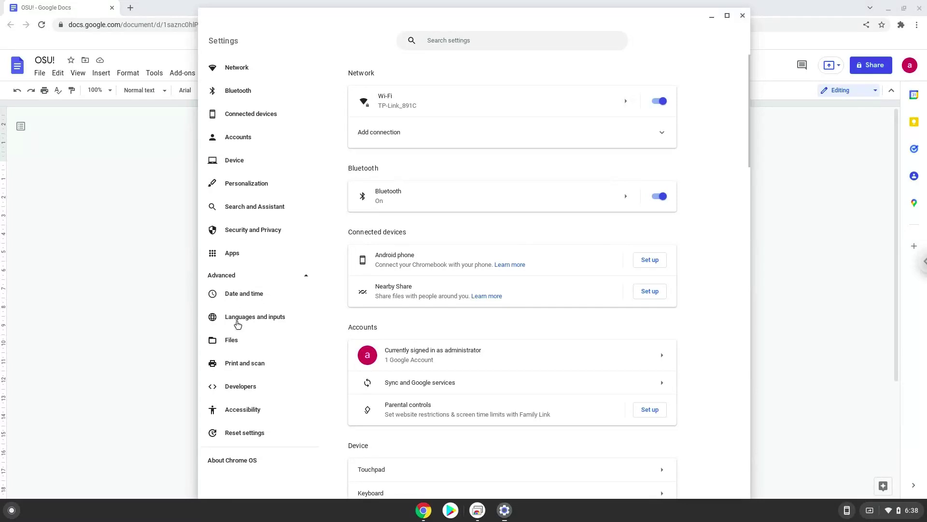
{"action": "left_click", "coordinate": [232, 391]}
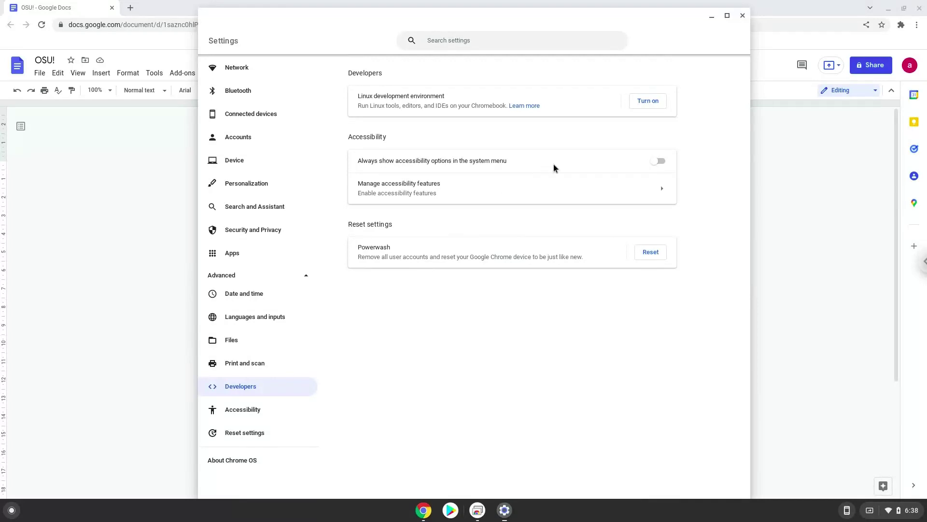
{"action": "left_click", "coordinate": [636, 101]}
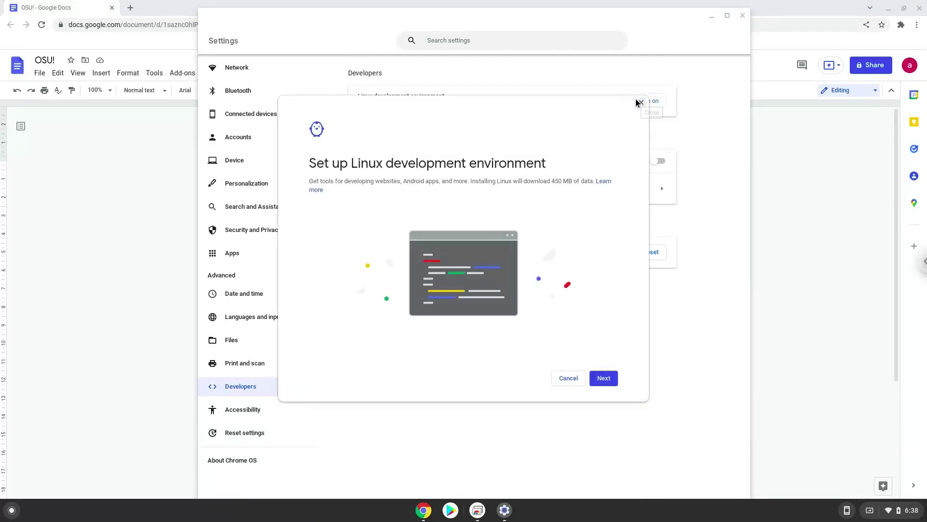
{"action": "left_click", "coordinate": [596, 378]}
Install Linux, then close the Terminal window that opens once installation finishes
{"action": "left_click", "coordinate": [594, 378]}
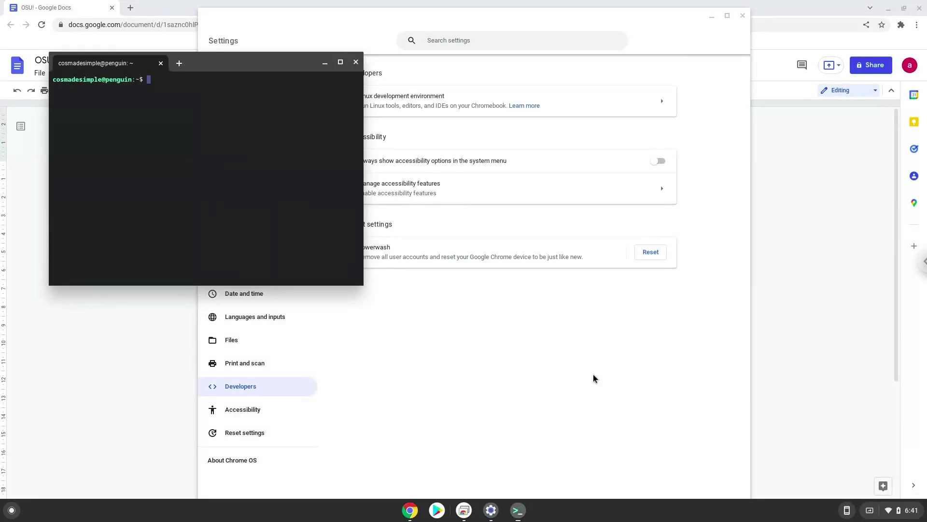
{"action": "left_click", "coordinate": [357, 62]}
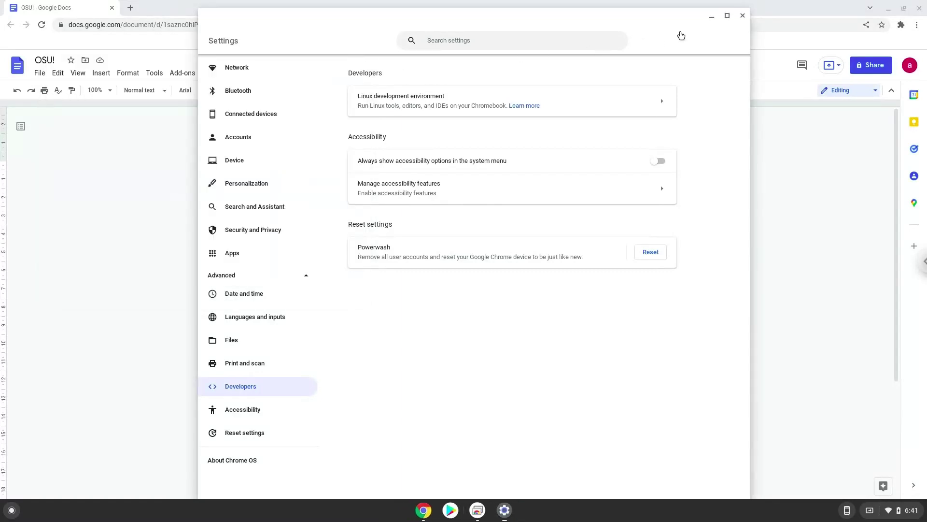
Close Settings and copy the 'sudo apt update' line from the document
{"action": "left_click", "coordinate": [742, 17]}
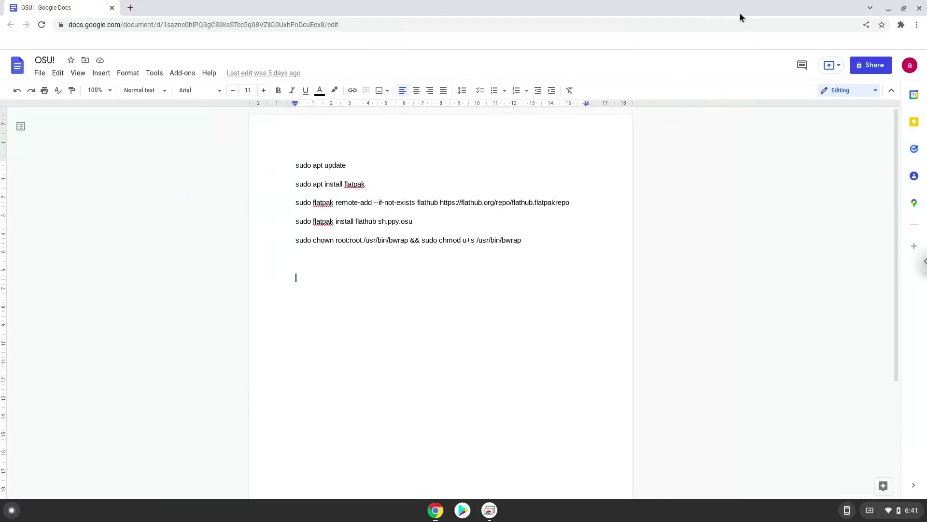
{"action": "triple_click", "coordinate": [335, 164]}
{"action": "right_click", "coordinate": [335, 165]}
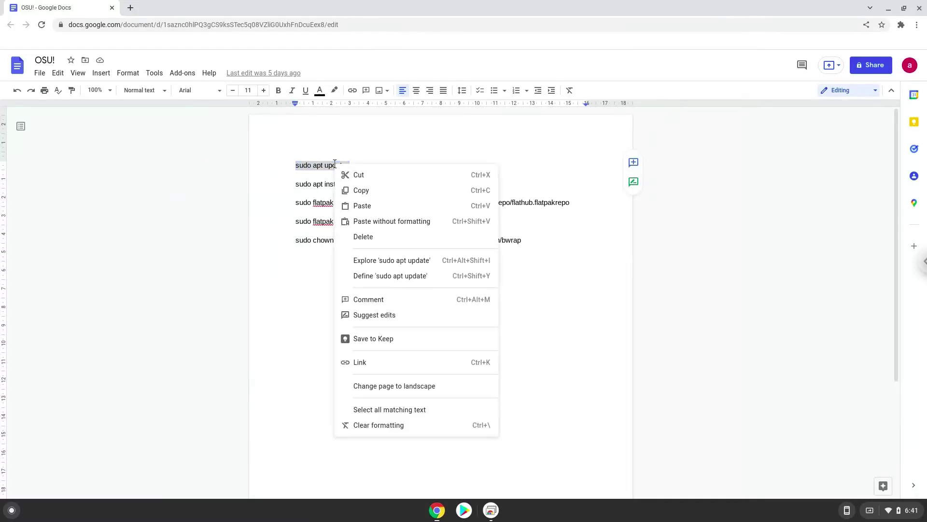
{"action": "left_click", "coordinate": [358, 191]}
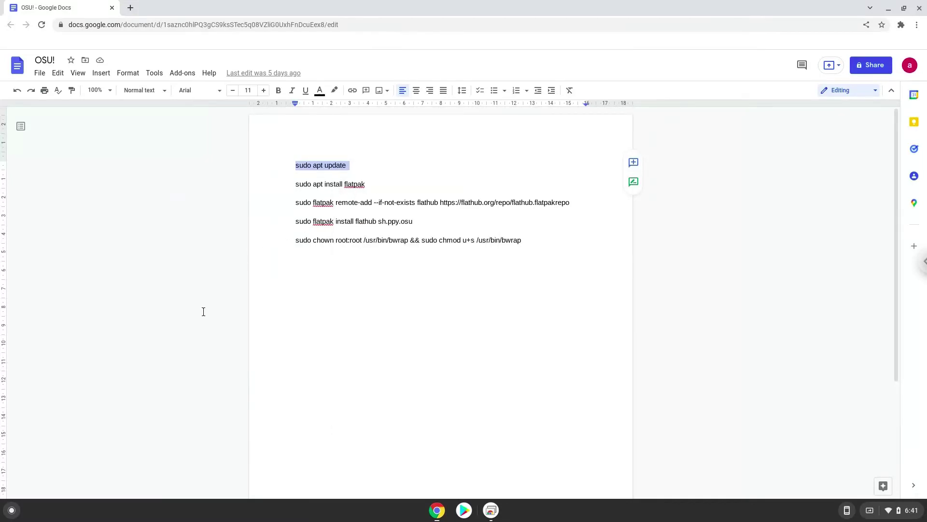
Launch the Terminal app by searching 'ter' in the Launcher
{"action": "left_click", "coordinate": [12, 510]}
{"action": "type", "text": "terminal"}
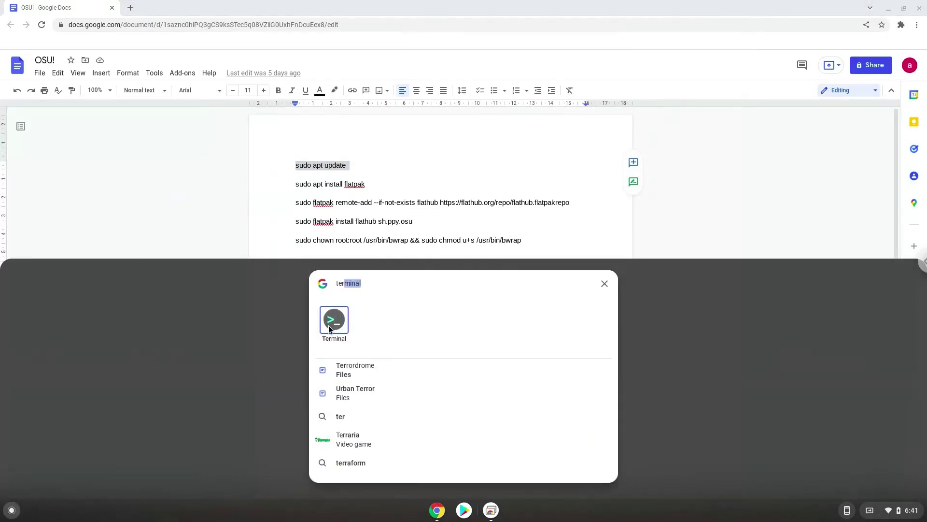
{"action": "left_click", "coordinate": [328, 325]}
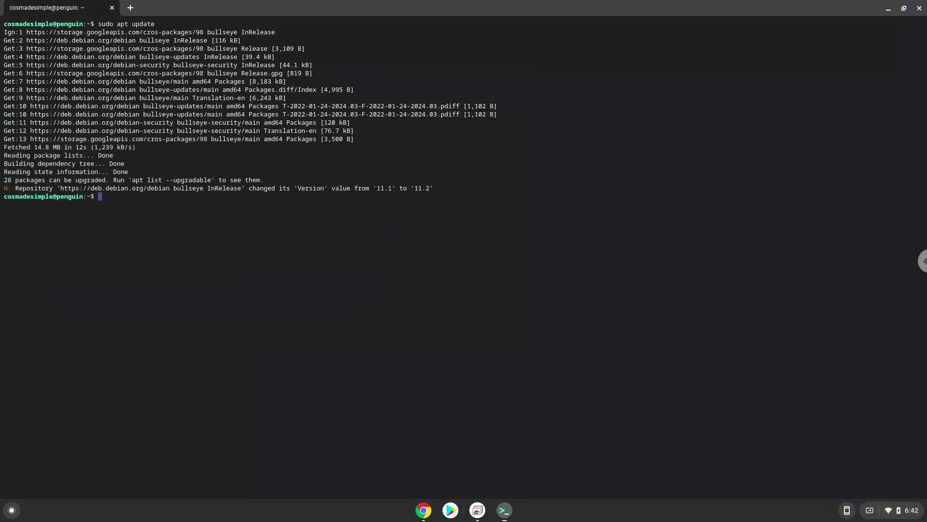
Return to the OSU! command document in Chrome after the package lists refresh
{"action": "left_click", "coordinate": [424, 511]}
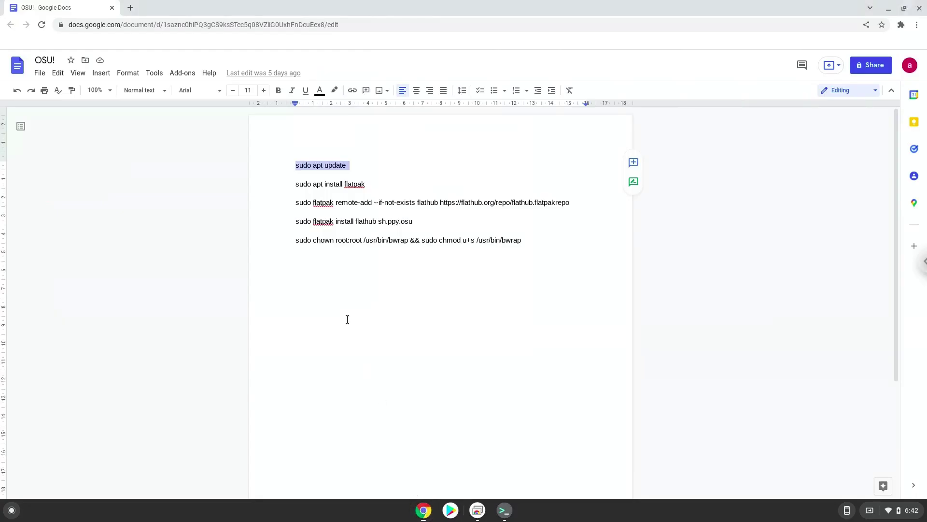
Copy 'sudo apt install flatpak' into the terminal, run it, and accept the additional packages
{"action": "triple_click", "coordinate": [315, 184]}
{"action": "right_click", "coordinate": [315, 184]}
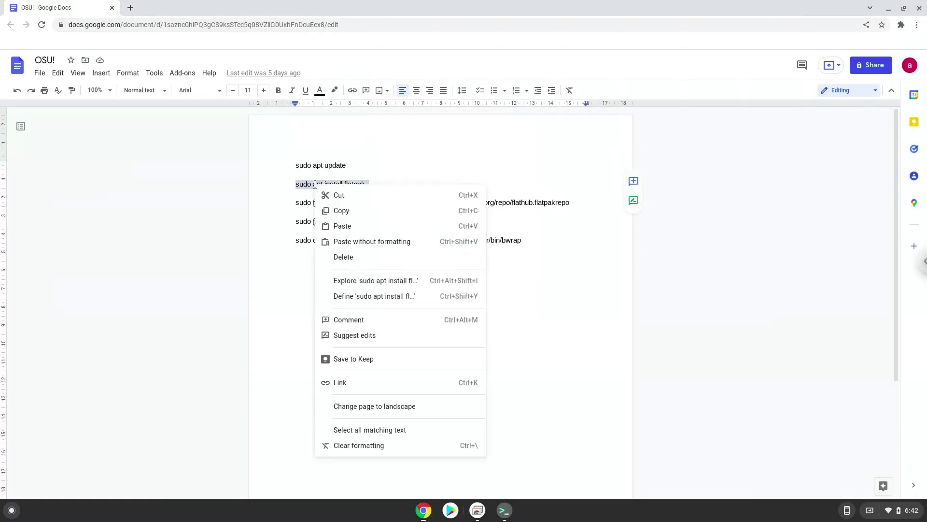
{"action": "left_click", "coordinate": [337, 211]}
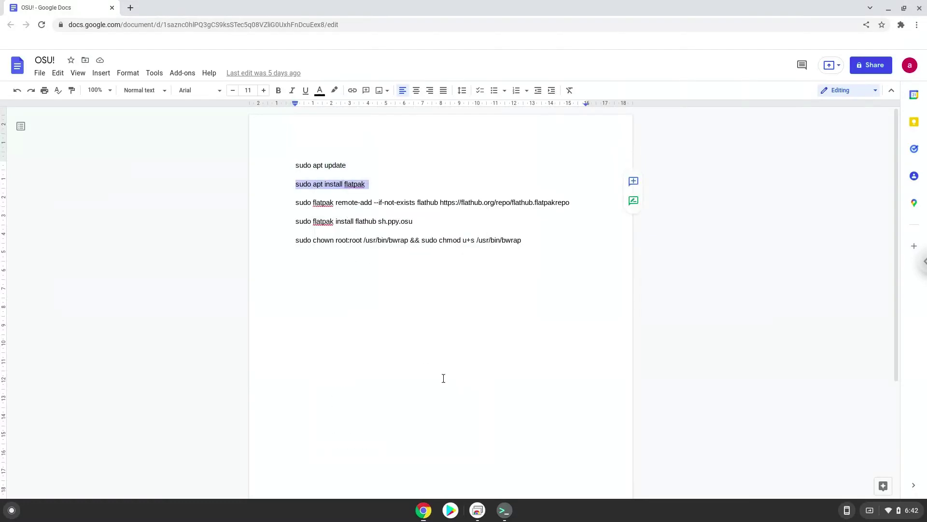
{"action": "left_click", "coordinate": [491, 500]}
{"action": "key", "text": "ctrl+shift+v"}
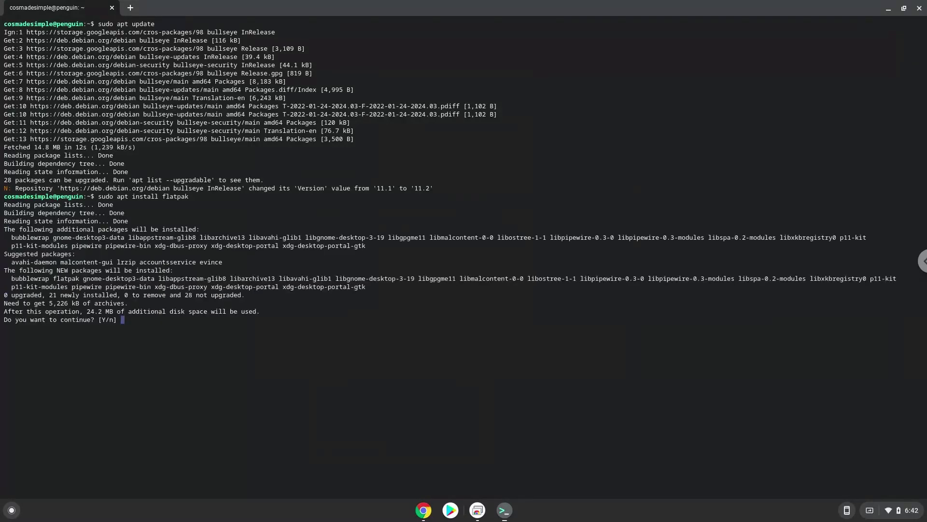
{"action": "key", "text": "Return"}
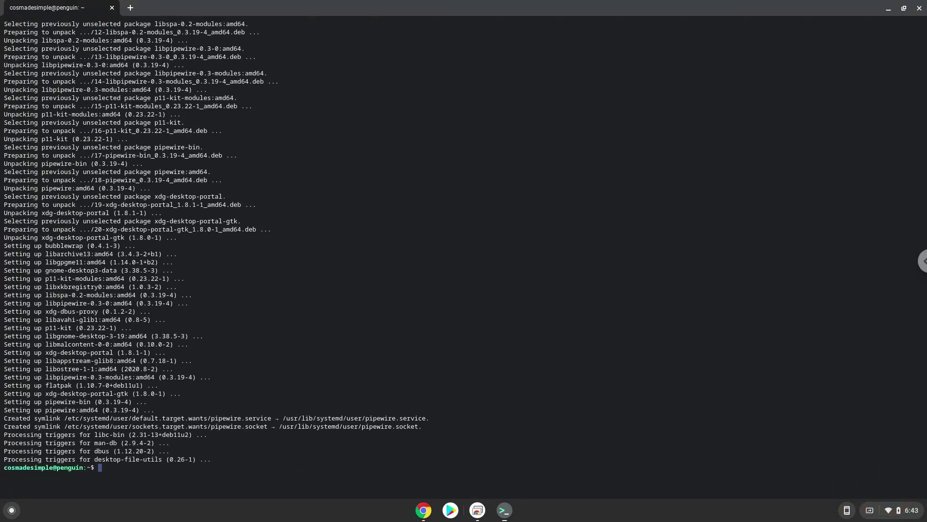
{"action": "left_click", "coordinate": [418, 517]}
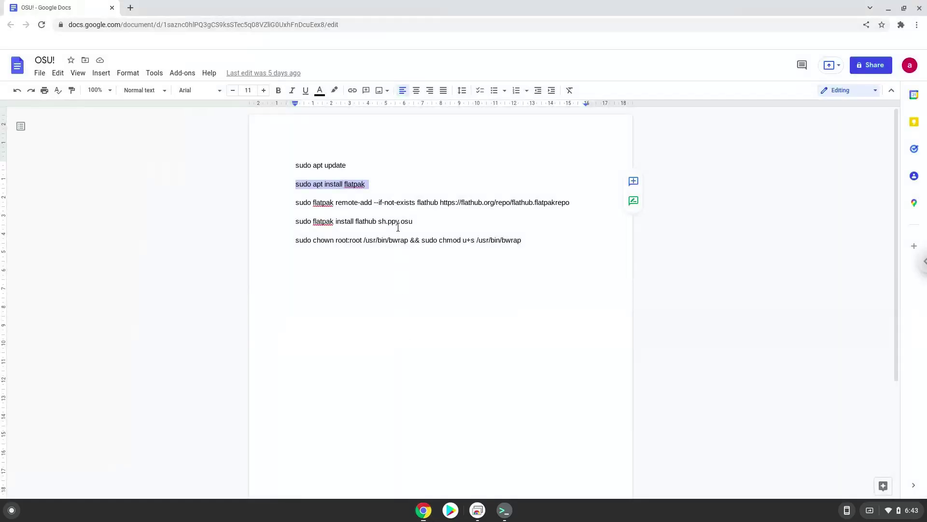
{"action": "triple_click", "coordinate": [397, 202]}
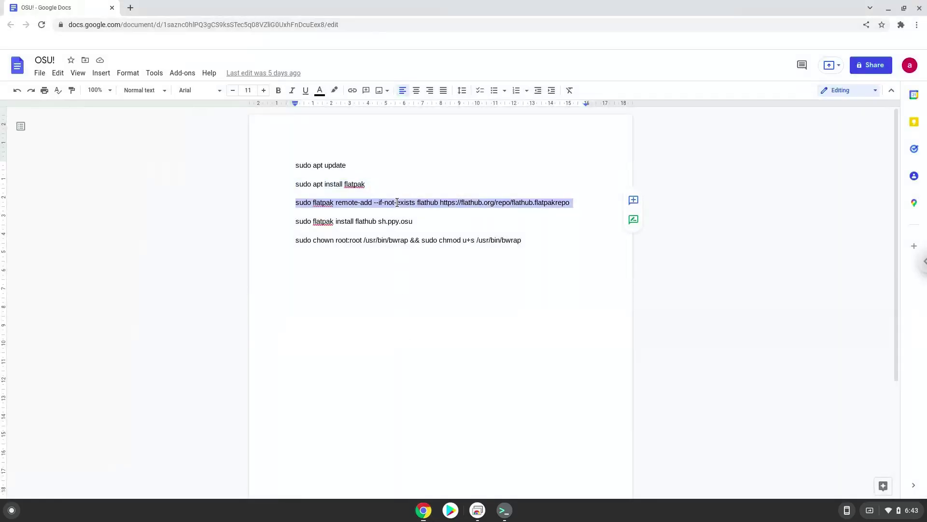
{"action": "right_click", "coordinate": [397, 202]}
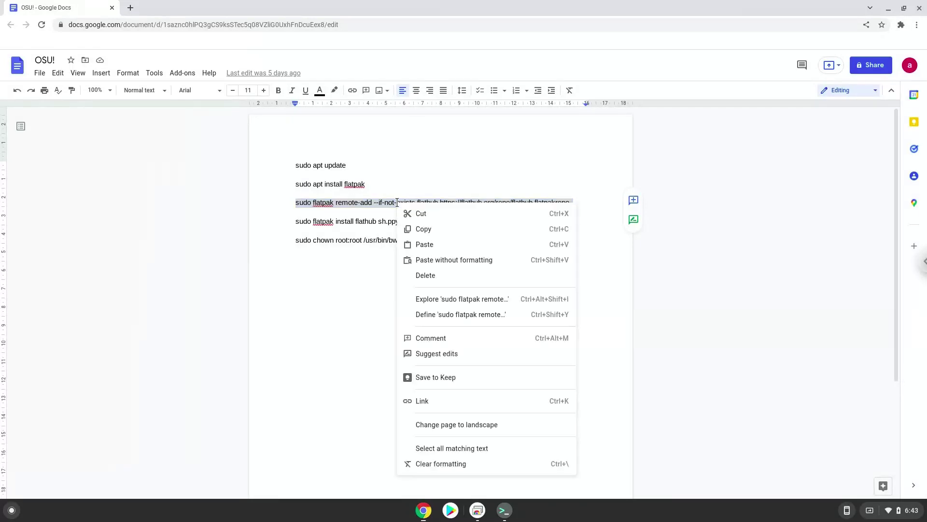
{"action": "left_click", "coordinate": [429, 234]}
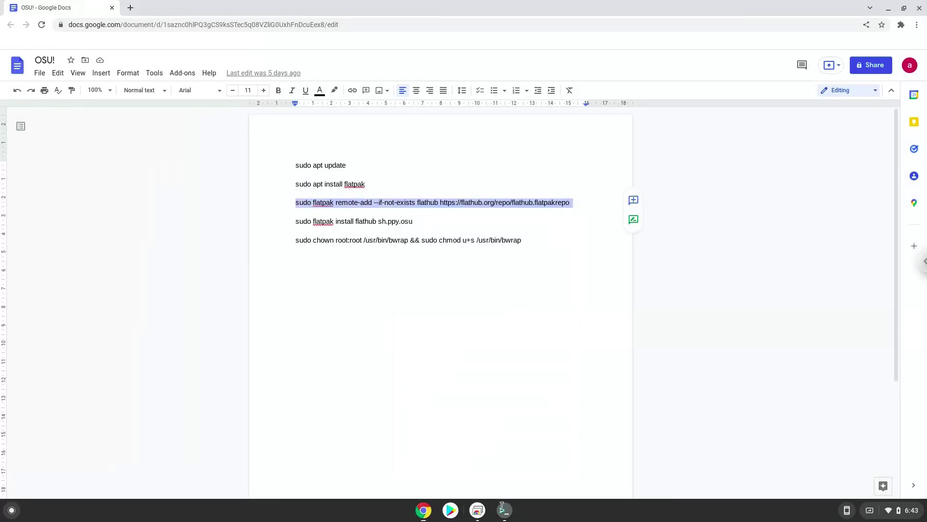
{"action": "left_click", "coordinate": [504, 511]}
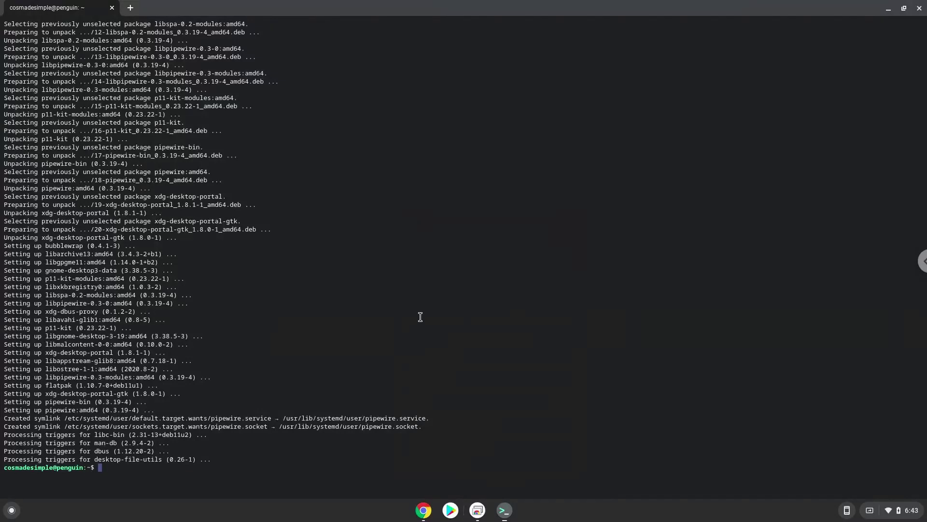
{"action": "key", "text": "ctrl+shift+v"}
{"action": "key", "text": "Return"}
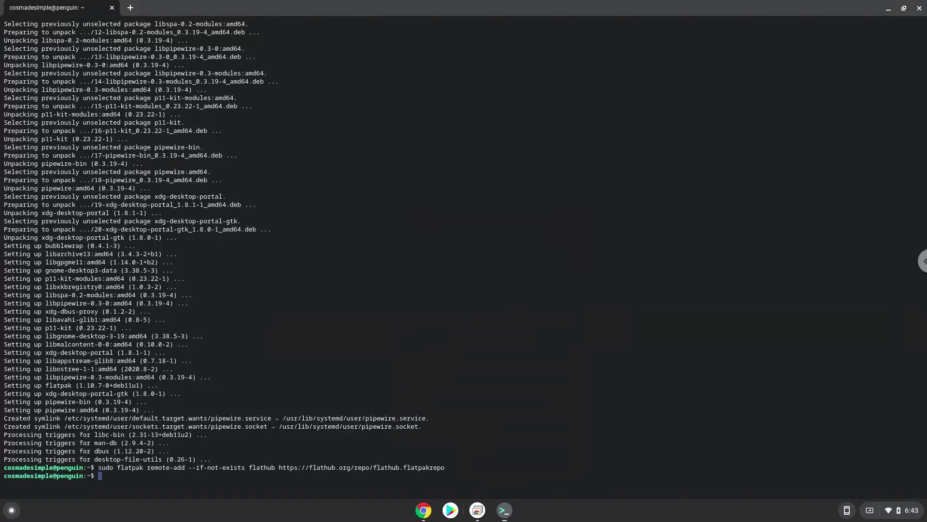
Copy the sh.ppy.osu flatpak install command into the terminal, run it, and confirm the runtimes
{"action": "left_click", "coordinate": [424, 511]}
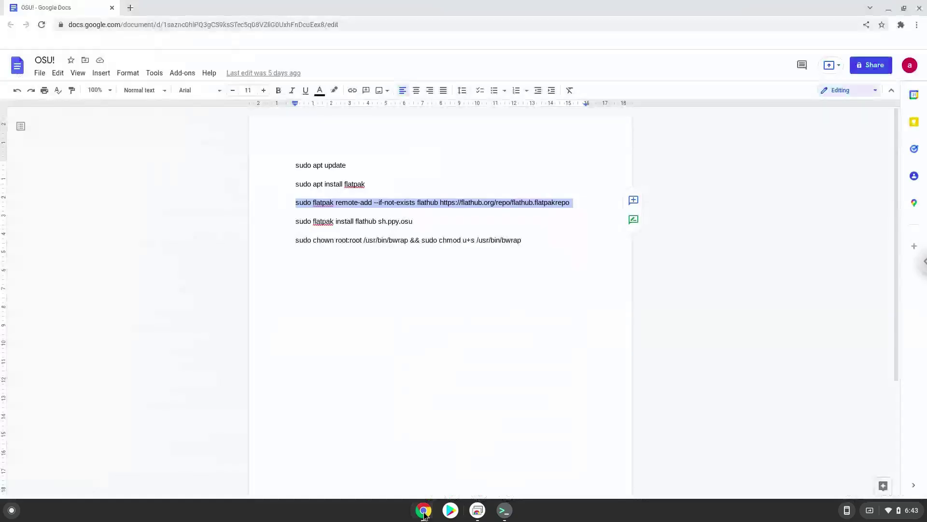
{"action": "triple_click", "coordinate": [357, 222]}
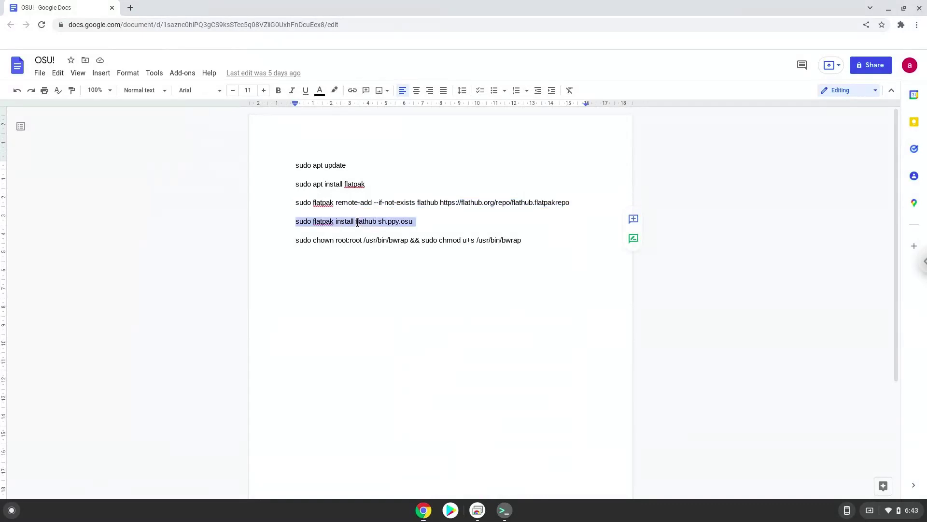
{"action": "right_click", "coordinate": [358, 222]}
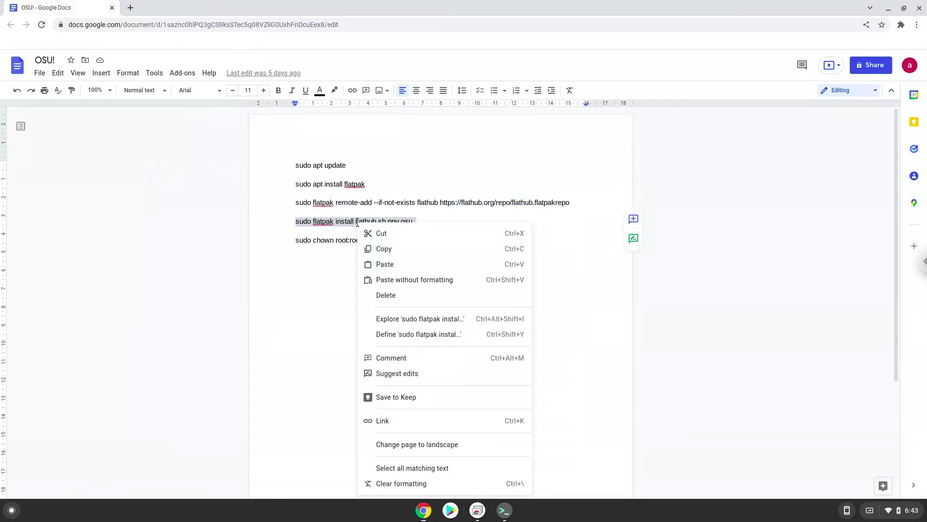
{"action": "left_click", "coordinate": [384, 251]}
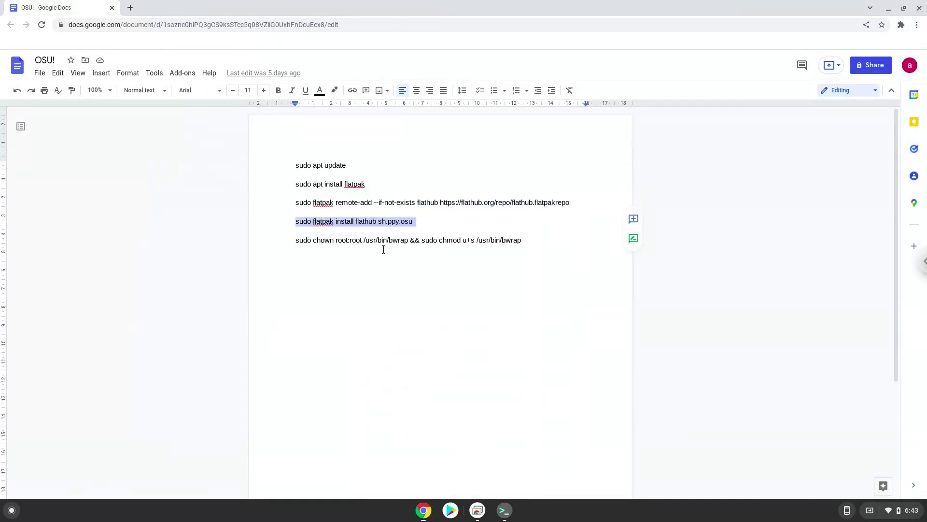
{"action": "left_click", "coordinate": [503, 511]}
{"action": "key", "text": "ctrl+shift+v"}
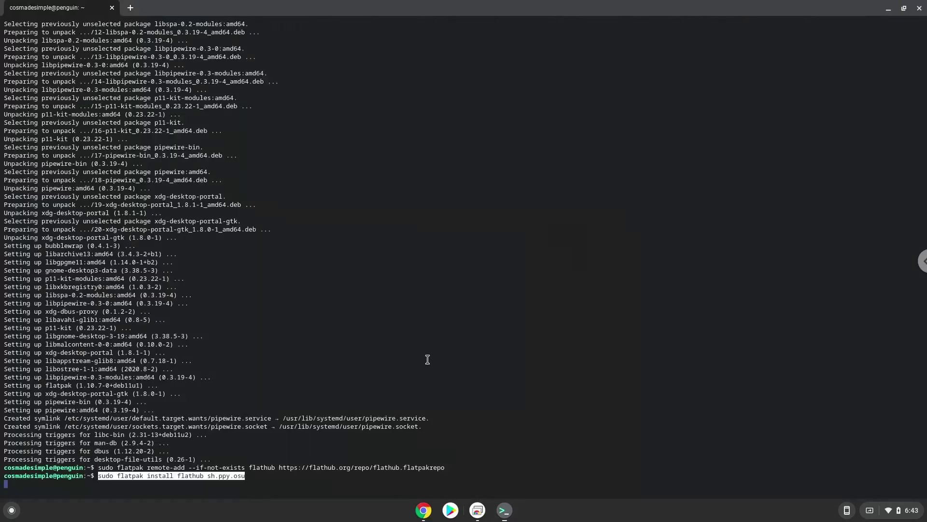
{"action": "key", "text": "Return"}
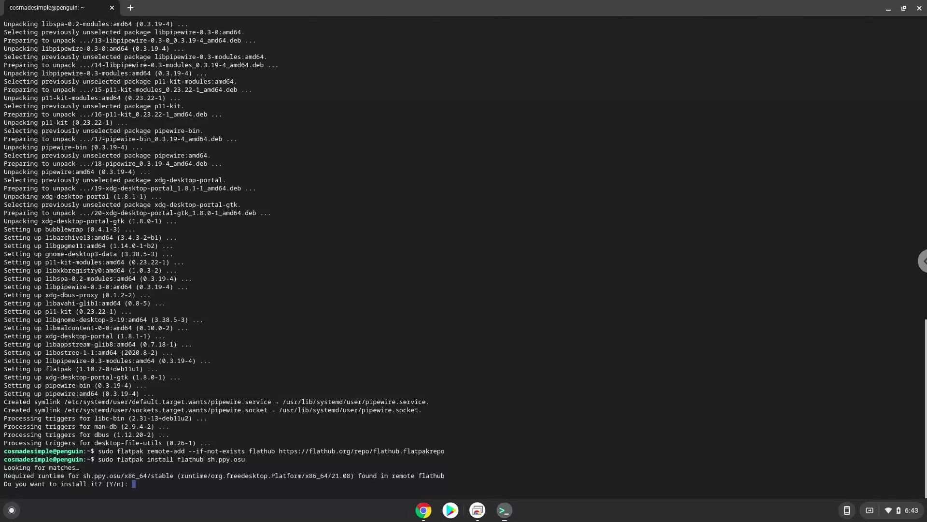
{"action": "key", "text": "Return"}
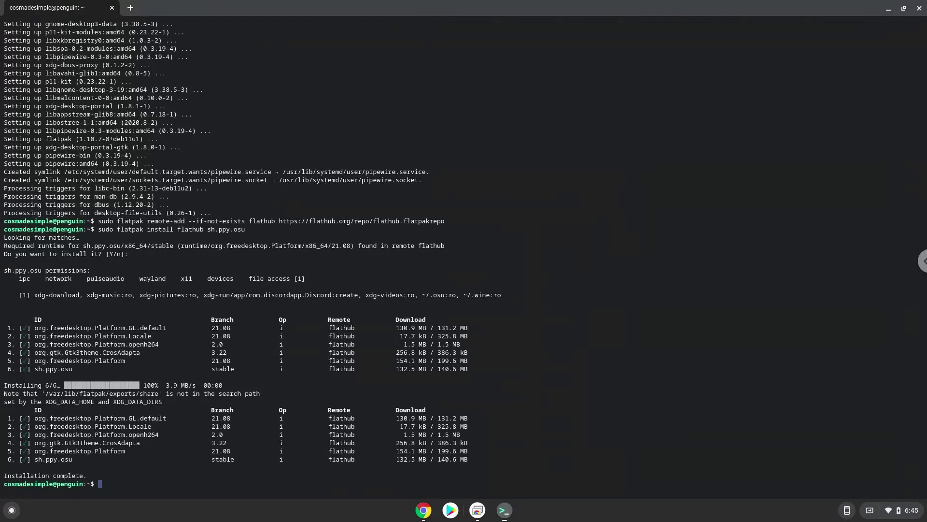
Run 'sudo chown root:root /usr/bin/bwrap && sudo chmod u+s /usr/bin/bwrap' copied from the document
{"action": "left_click", "coordinate": [420, 512]}
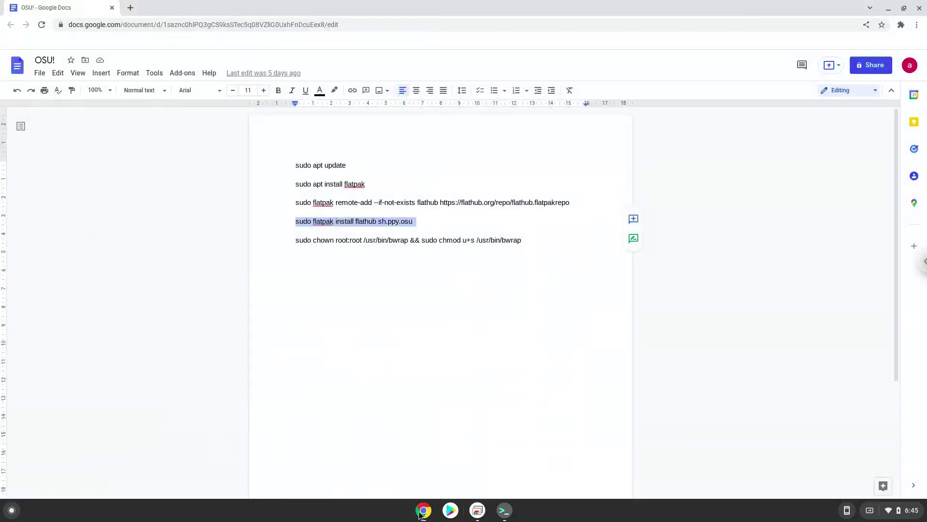
{"action": "triple_click", "coordinate": [394, 240]}
{"action": "right_click", "coordinate": [394, 240]}
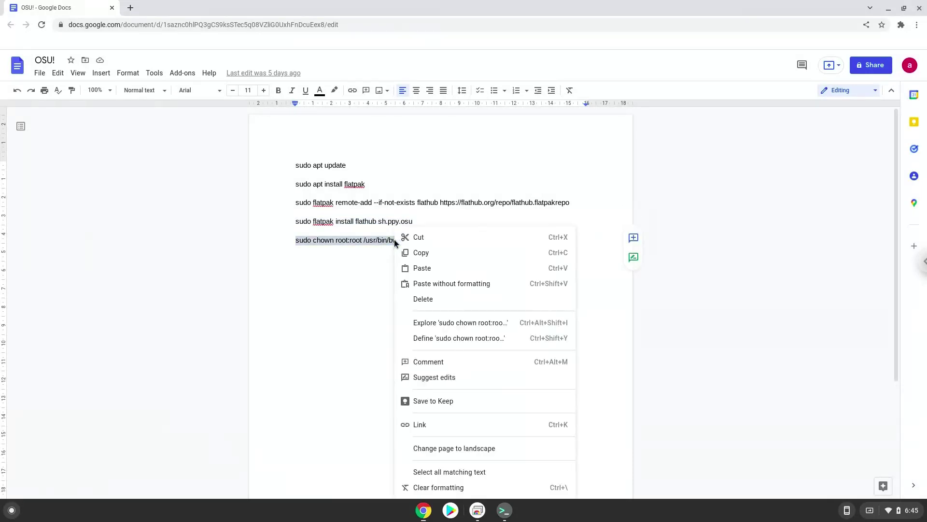
{"action": "left_click", "coordinate": [431, 253]}
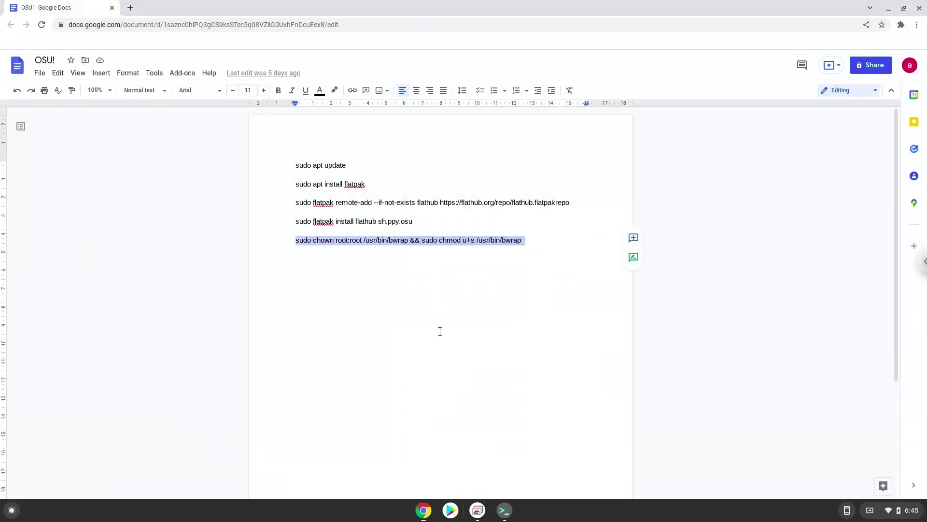
{"action": "left_click", "coordinate": [505, 510]}
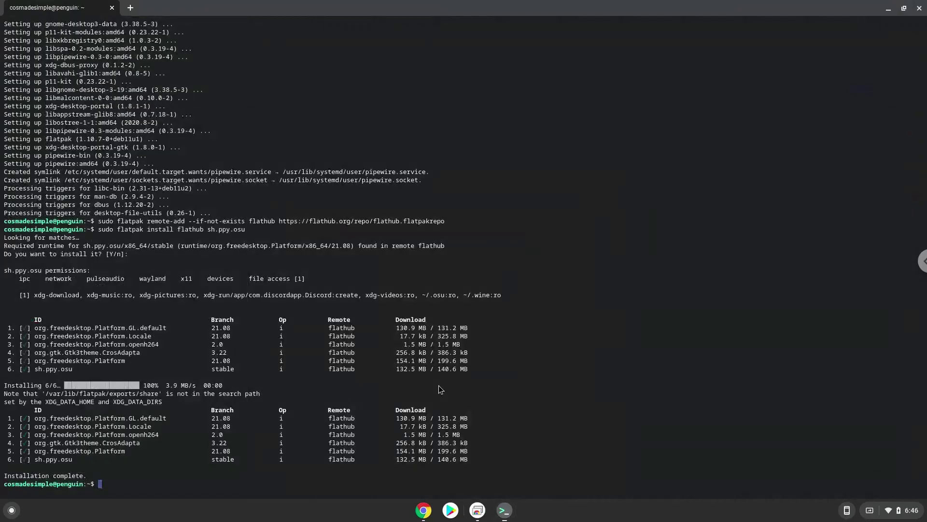
{"action": "key", "text": "ctrl+shift+v"}
{"action": "key", "text": "Return"}
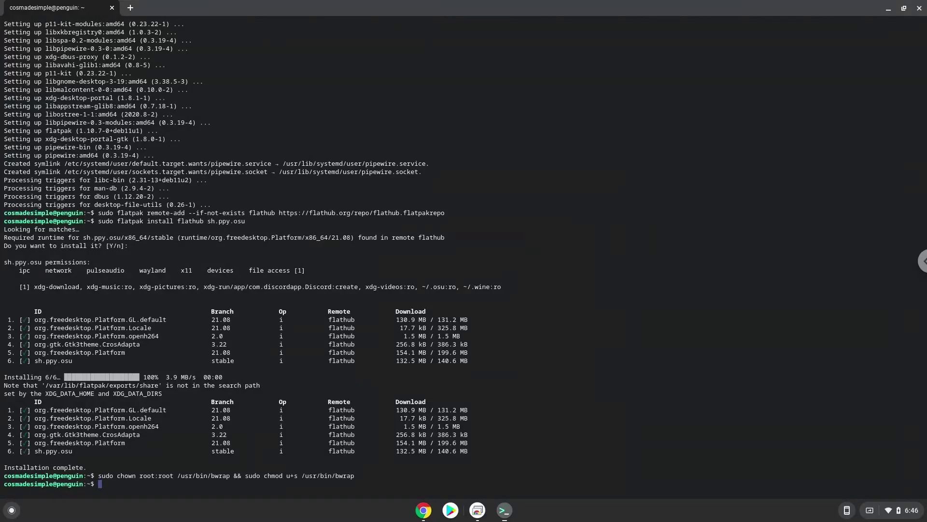
Close the terminal, confirming Leave, and close the Chrome window
{"action": "left_click", "coordinate": [919, 9]}
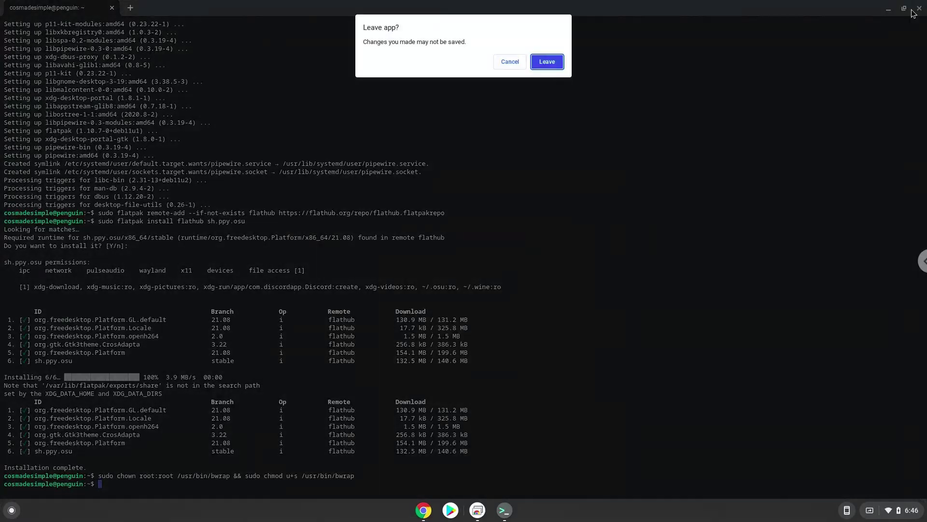
{"action": "left_click", "coordinate": [547, 62]}
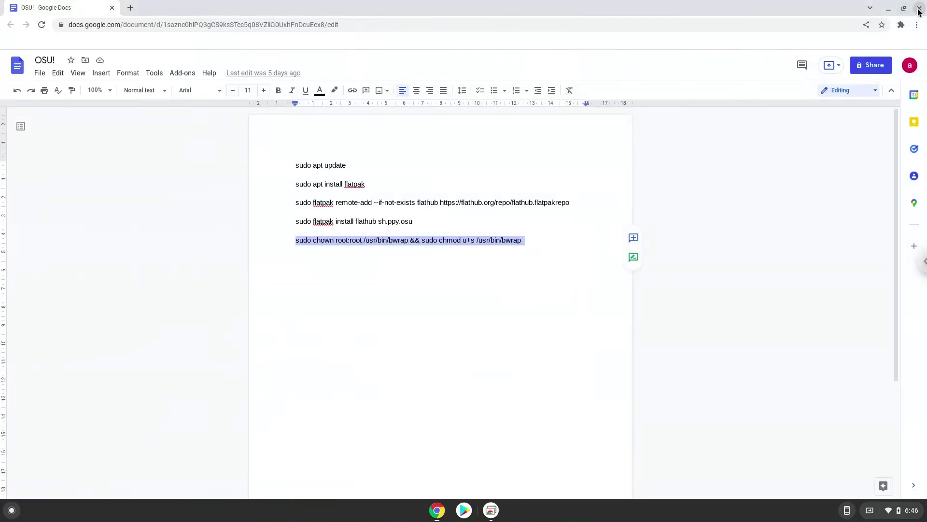
{"action": "left_click", "coordinate": [920, 8]}
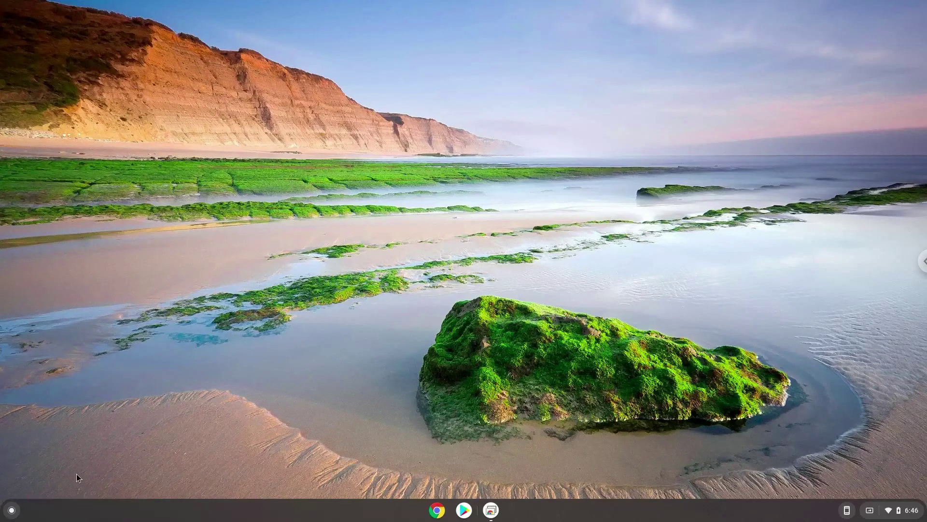
Start osu! from the Linux apps folder in the expanded Launcher
{"action": "left_click", "coordinate": [11, 508]}
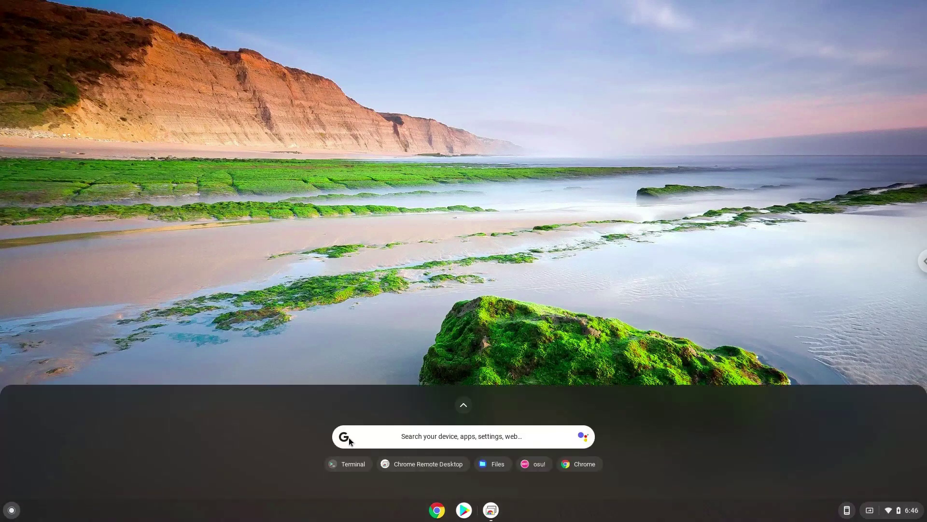
{"action": "left_click", "coordinate": [463, 406]}
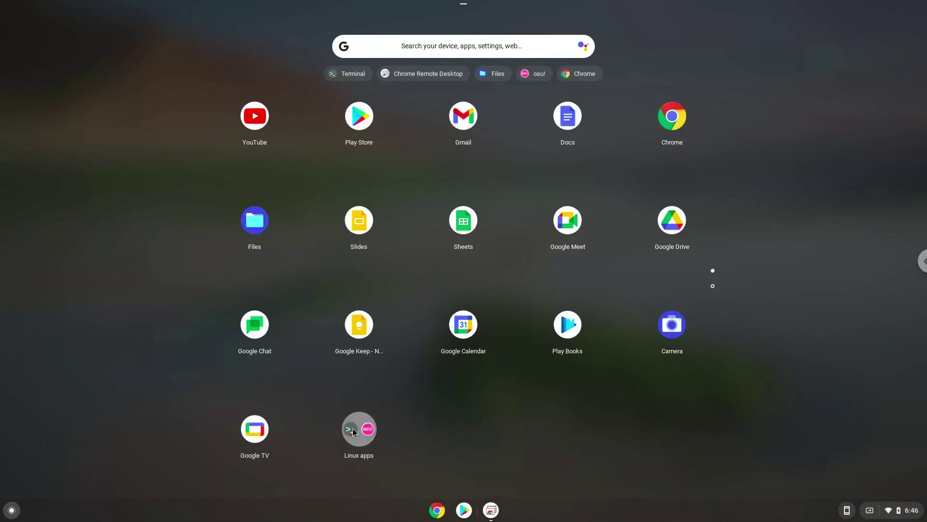
{"action": "left_click", "coordinate": [354, 430]}
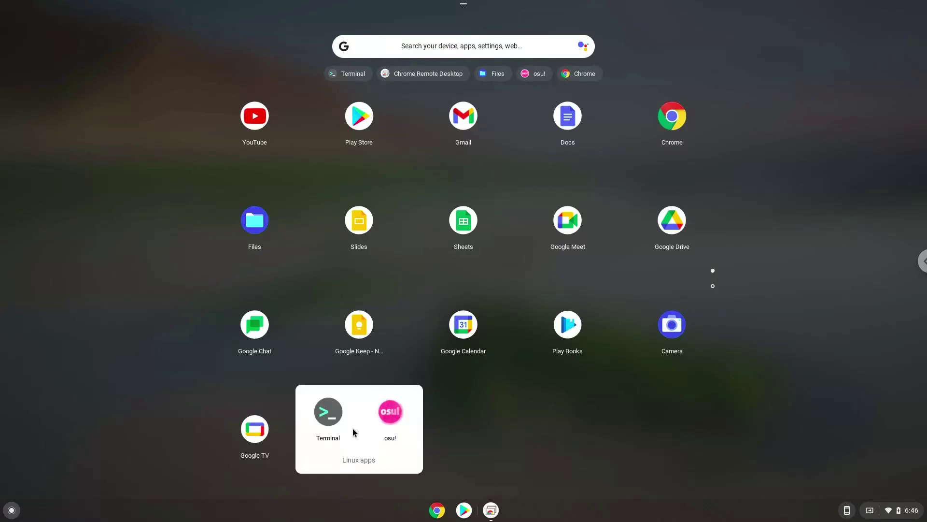
{"action": "left_click", "coordinate": [394, 415]}
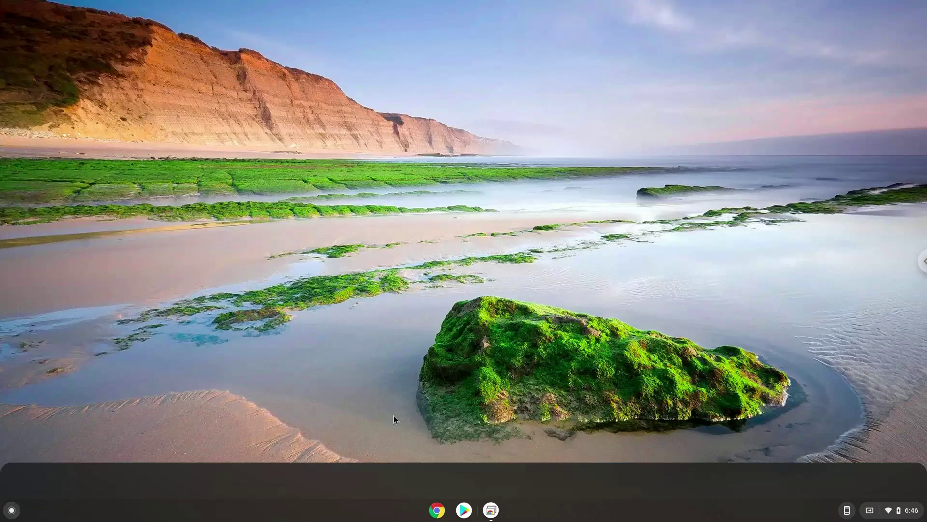